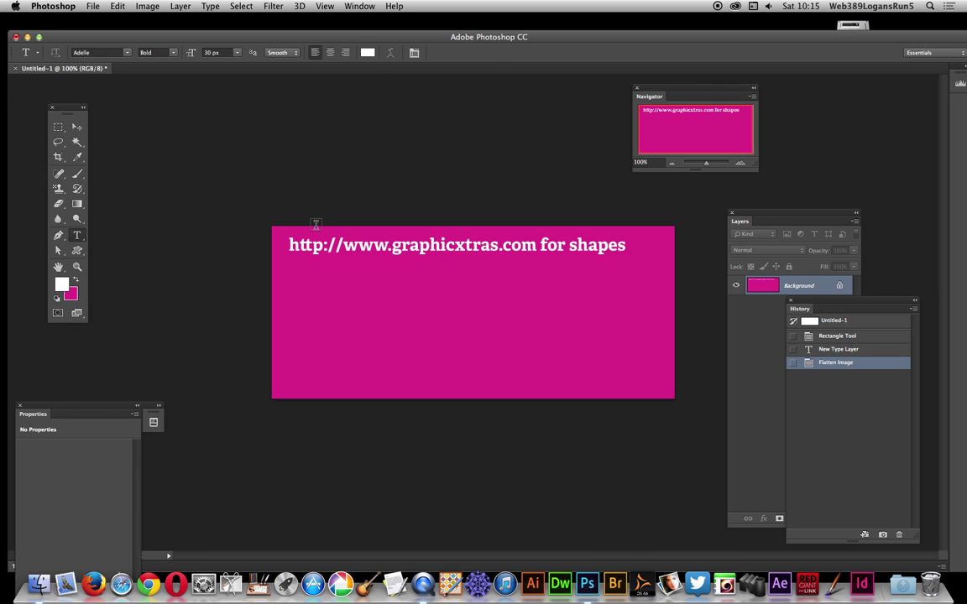
Select the Custom Shape tool, set to a white fill, for drawing on the banner.
click(78, 252)
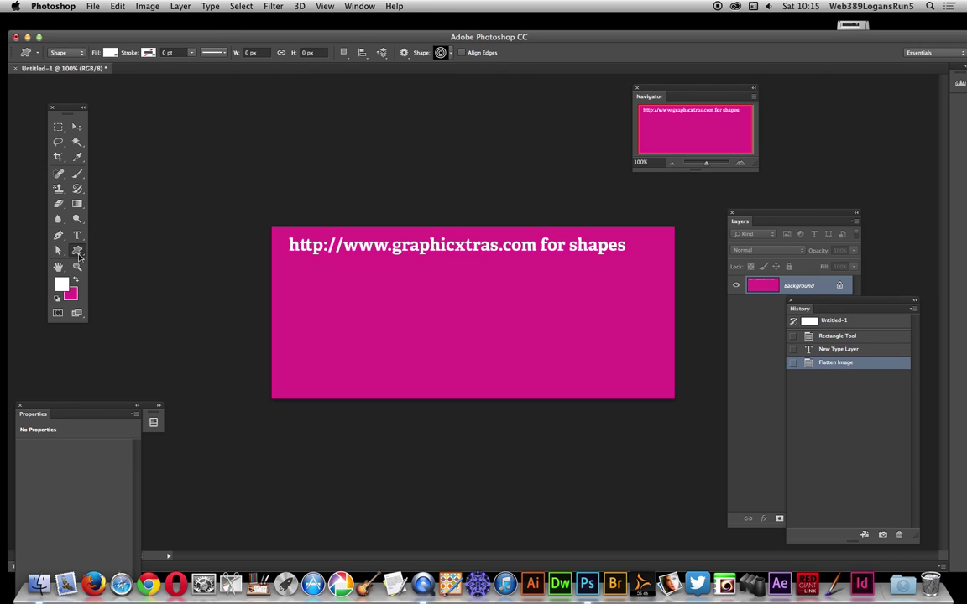
Revert to the Rectangle Tool history state, then draw a white 196 × 196 px concentric-rings shape.
click(829, 336)
click(77, 250)
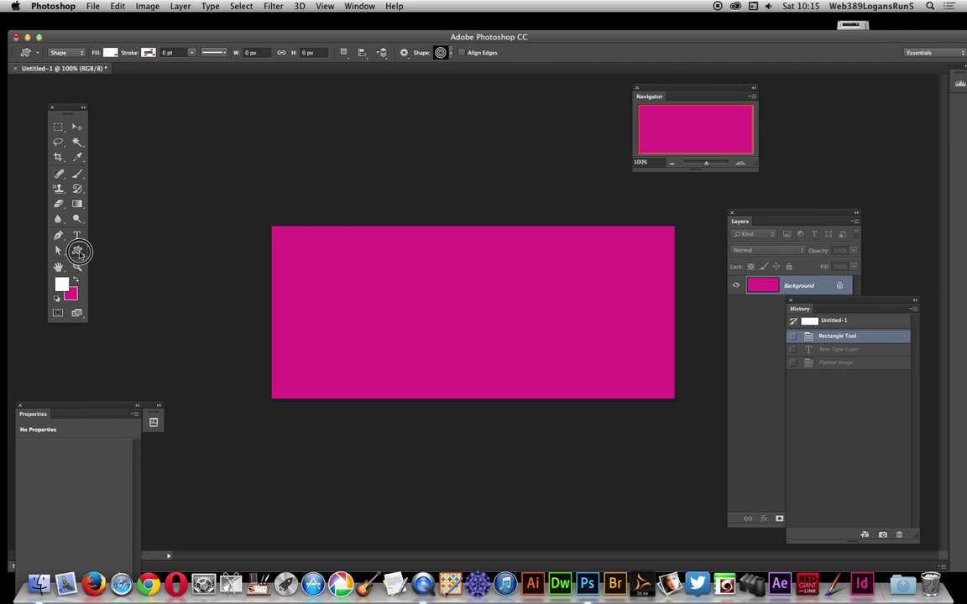
click(109, 302)
click(440, 52)
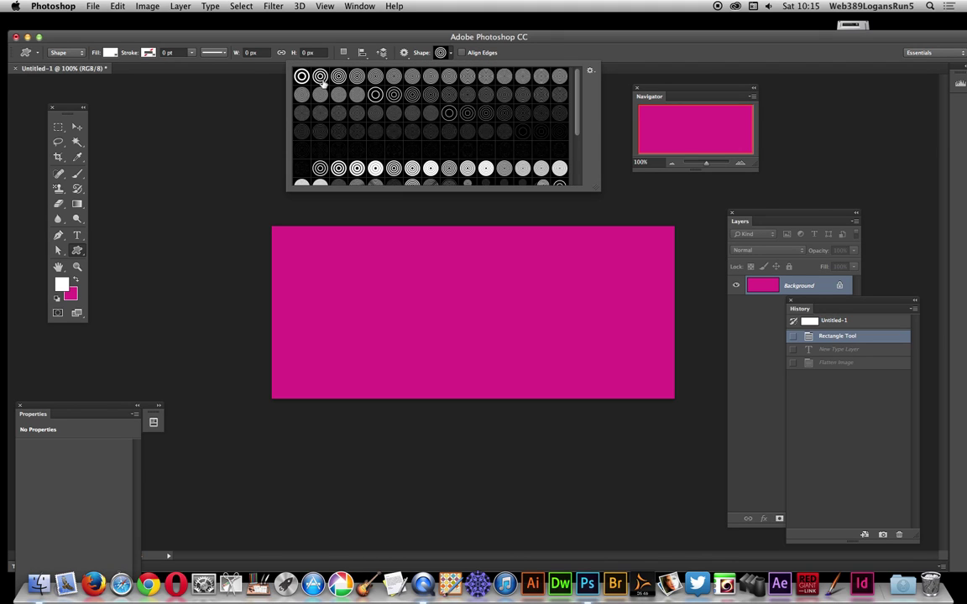
double_click(320, 77)
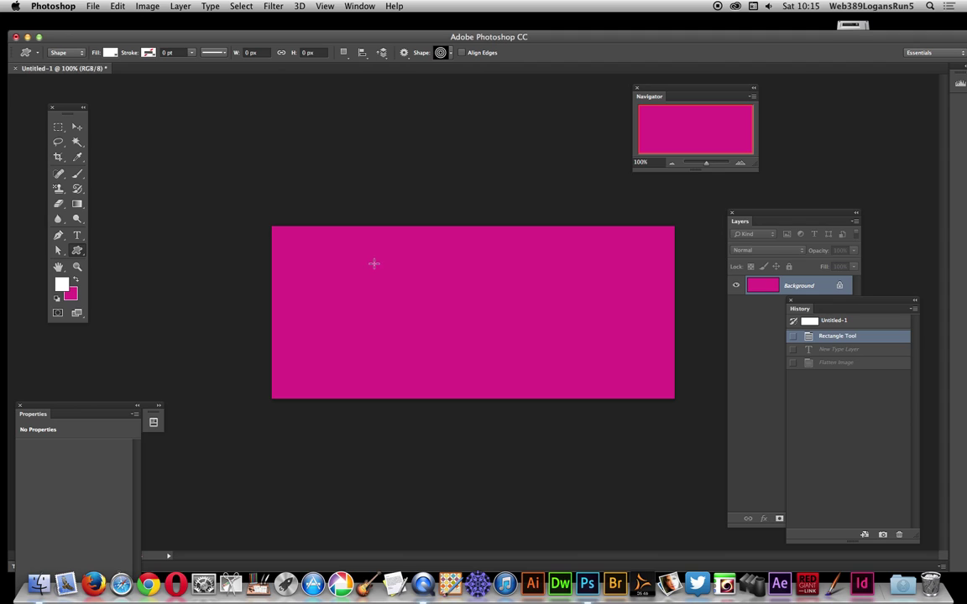
drag(354, 254, 466, 367)
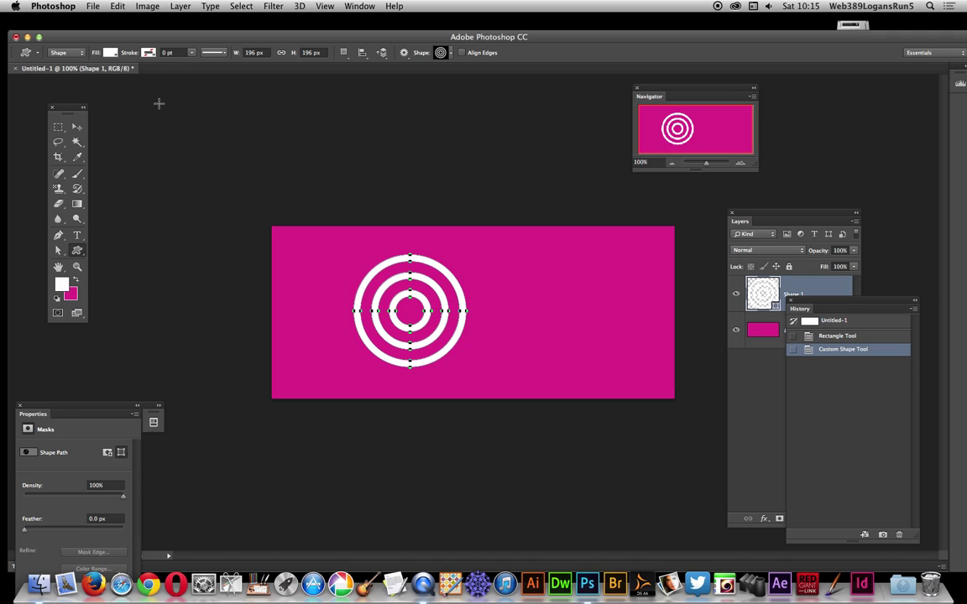
Alt-drag ring copies across the banner, up to Shape 1 copy 8, some spilling past its edges.
click(76, 128)
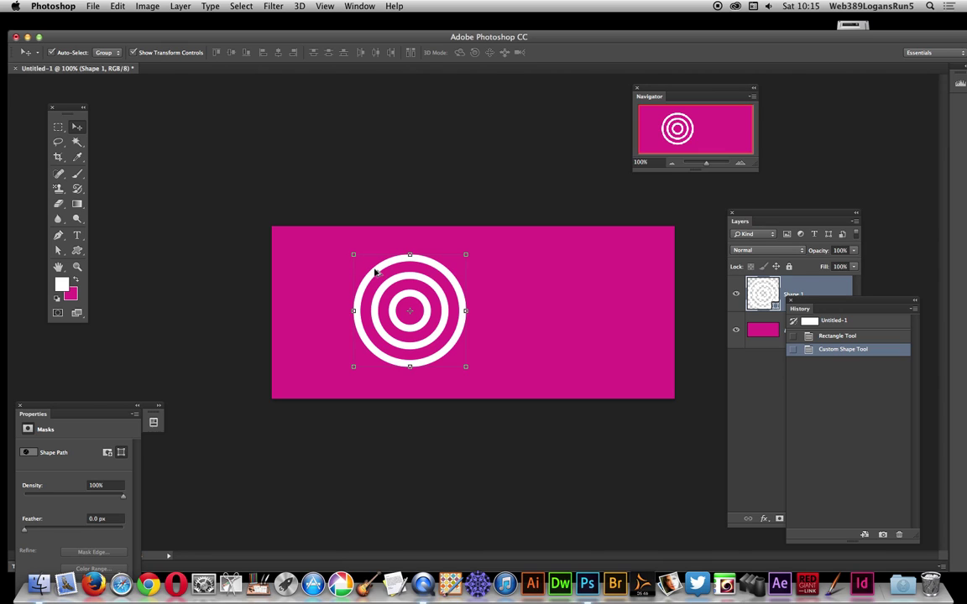
drag(375, 270, 281, 210)
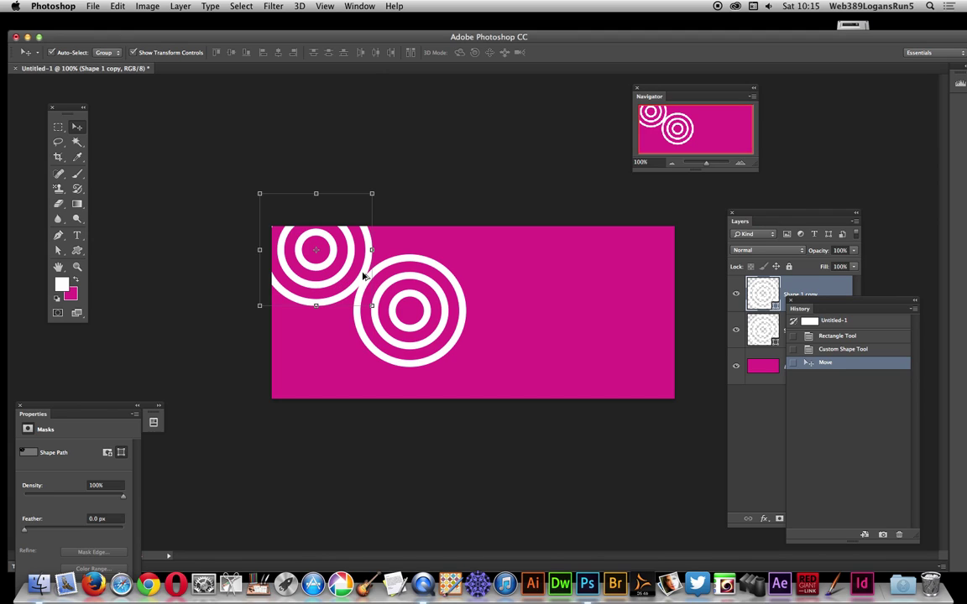
drag(363, 276, 357, 389)
alt+drag(359, 346, 541, 219)
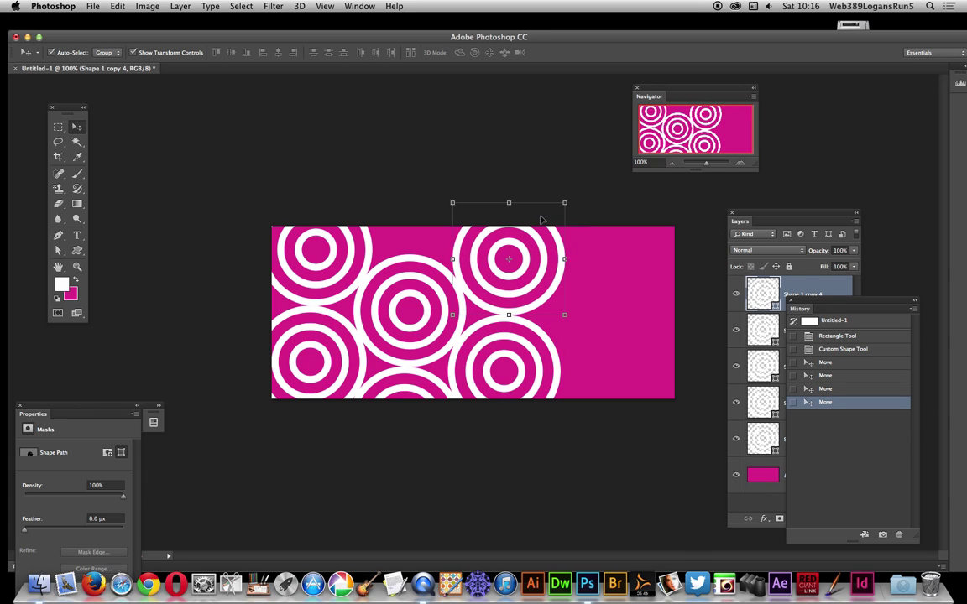
alt+drag(556, 274, 467, 220)
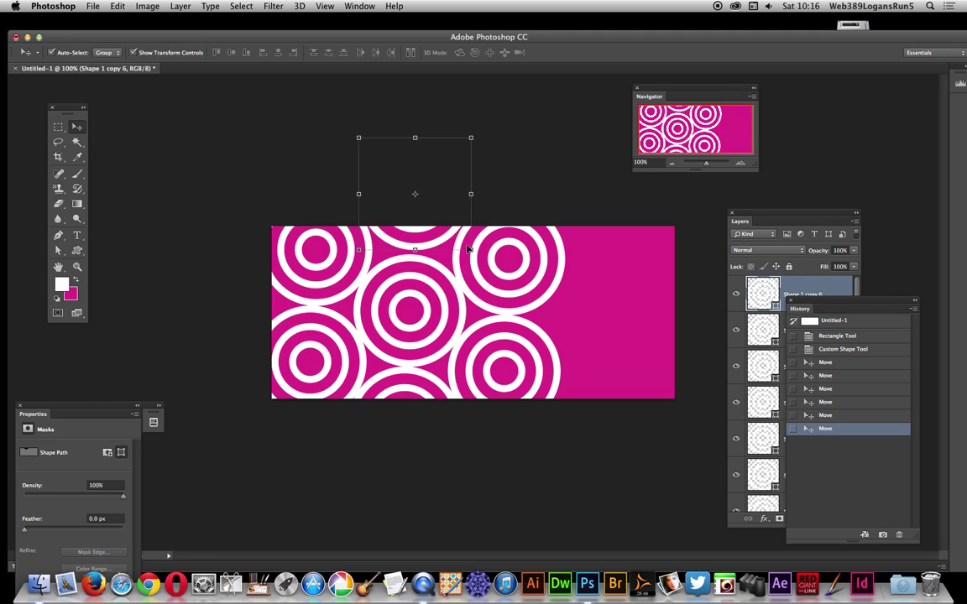
drag(468, 249, 657, 294)
drag(668, 377, 655, 409)
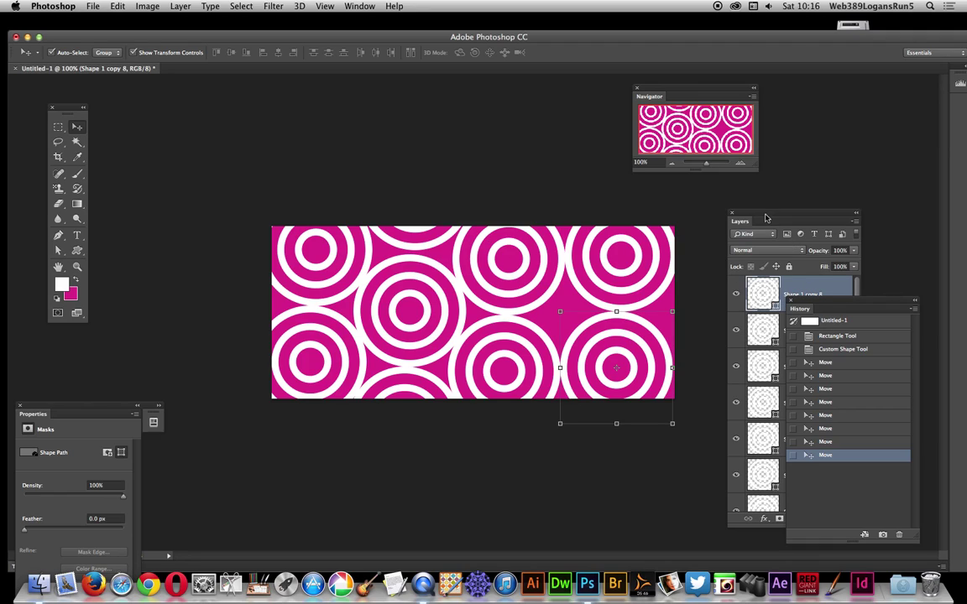
drag(766, 218, 721, 201)
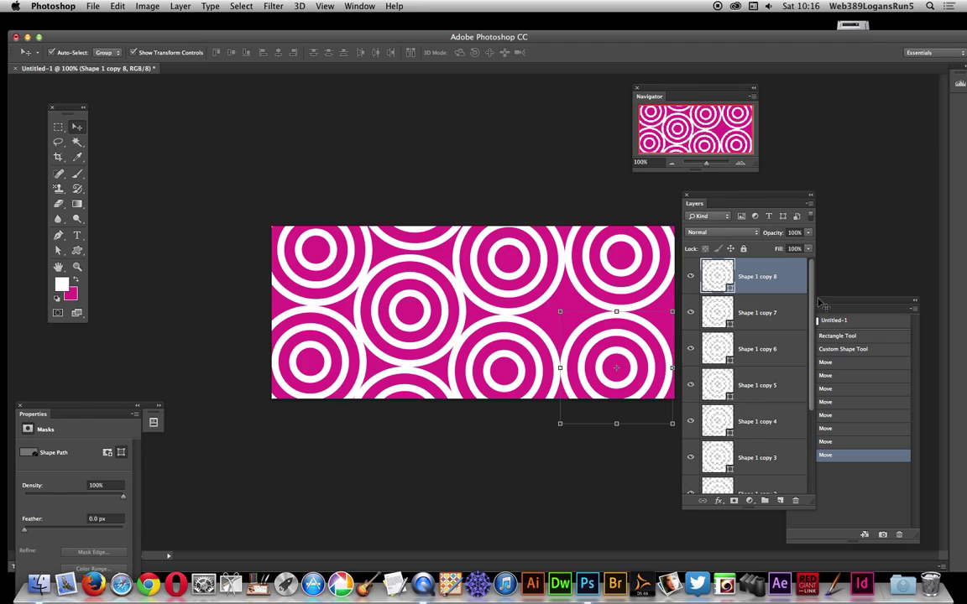
Select all the ring shape layers and unite them into one shape.
scroll(804, 411, down, 5)
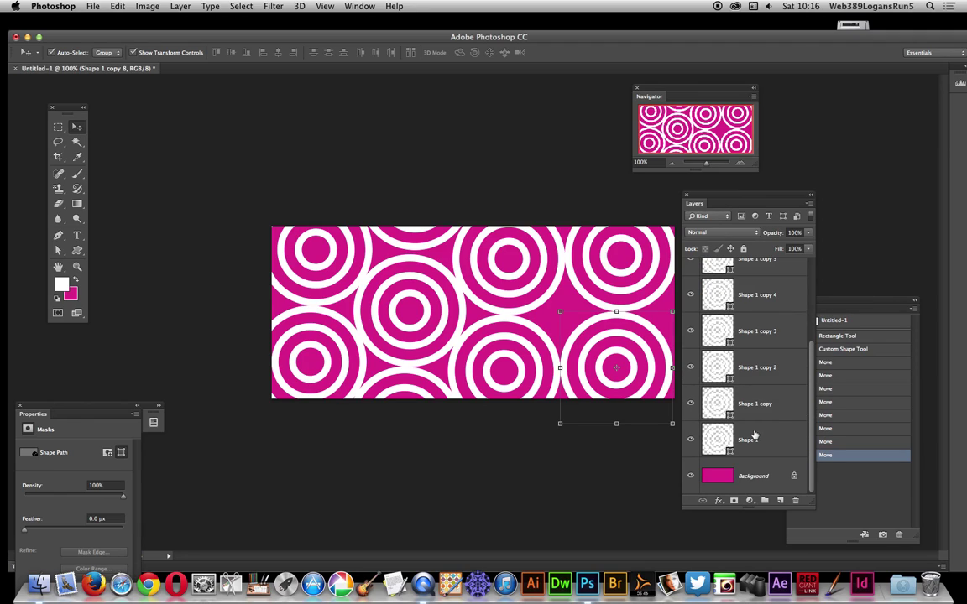
shift+click(753, 436)
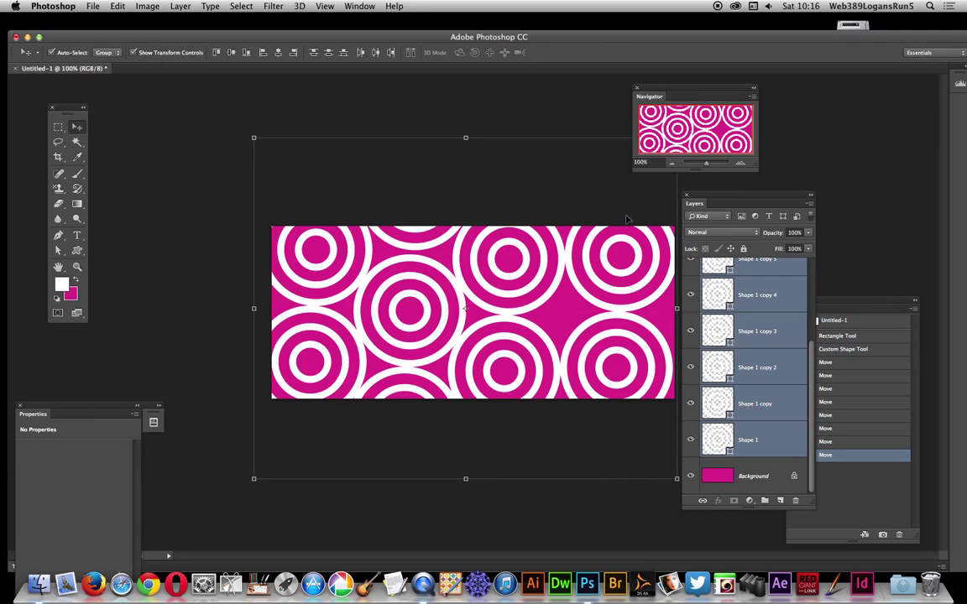
click(181, 6)
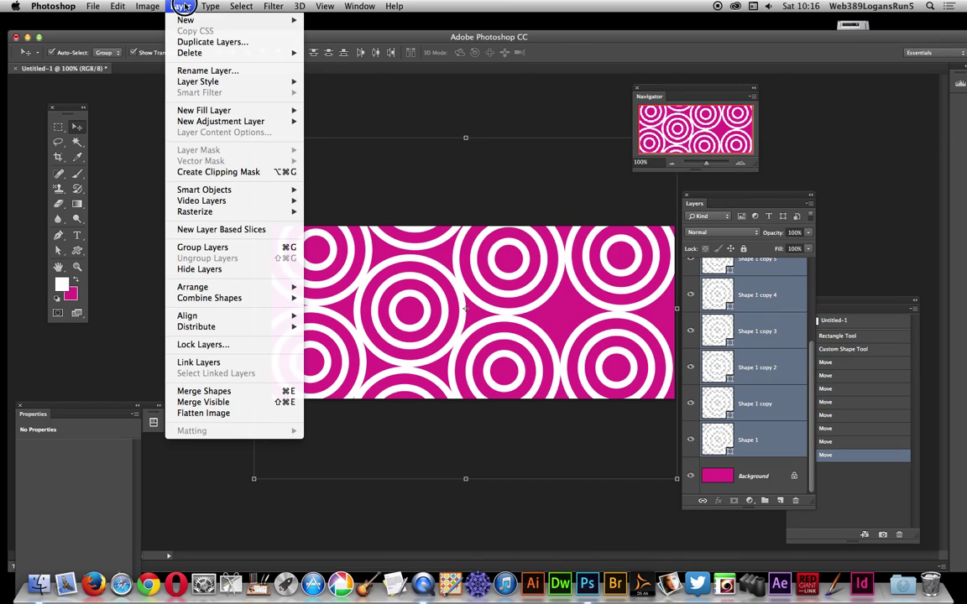
mouse_move(214, 301)
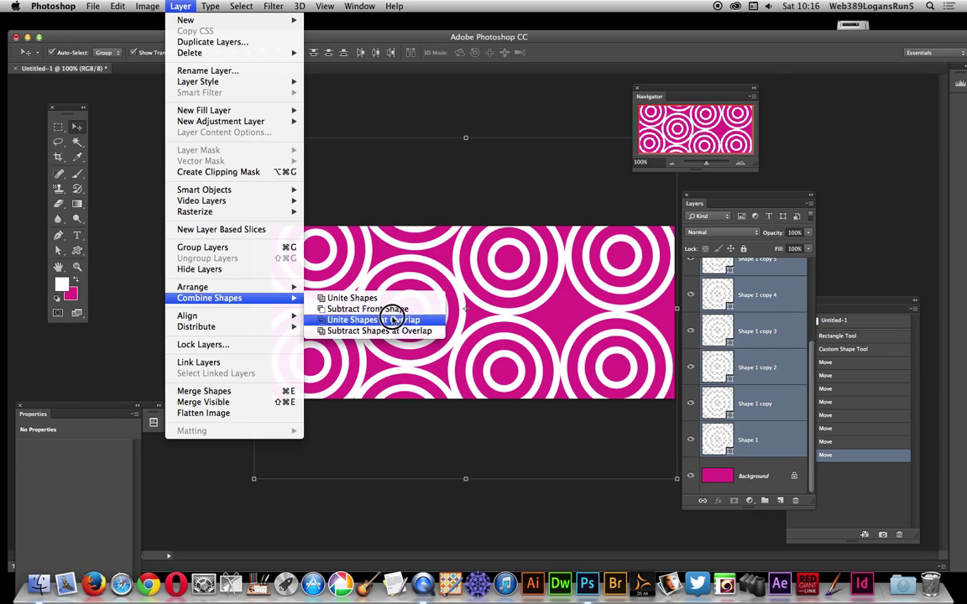
click(377, 299)
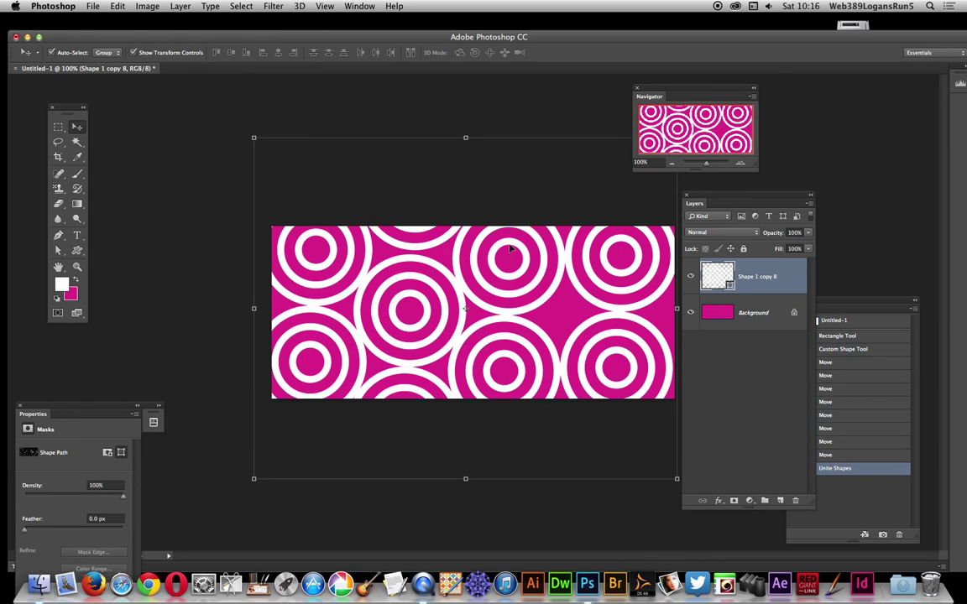
Define the united ring cluster as a new custom shape named 'Shape 162'.
click(117, 6)
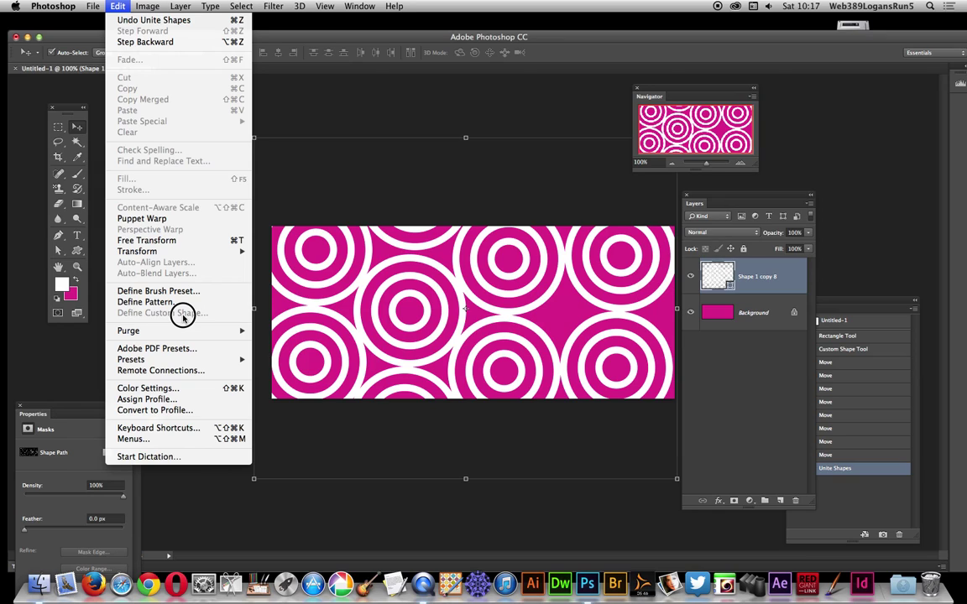
click(25, 255)
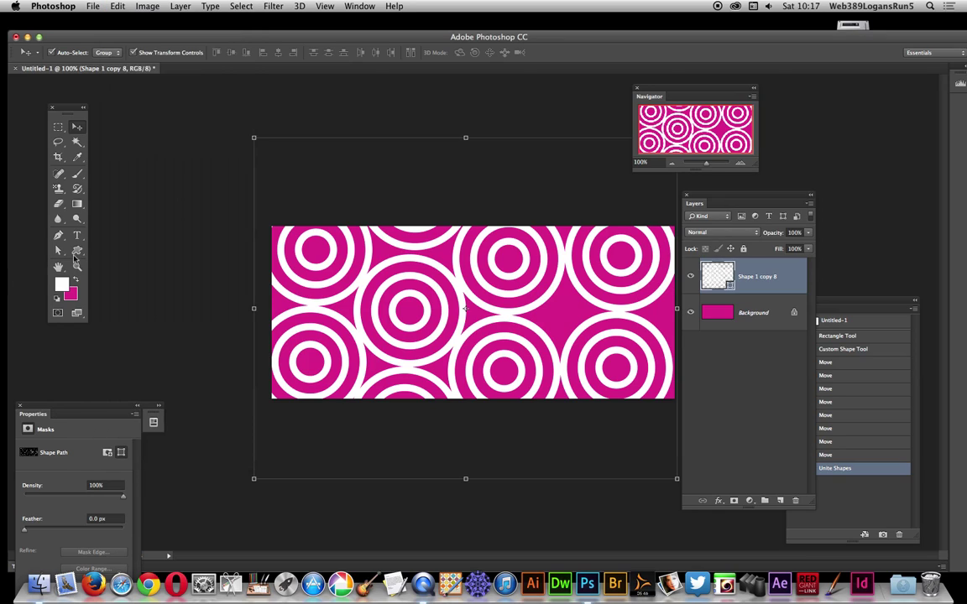
click(59, 253)
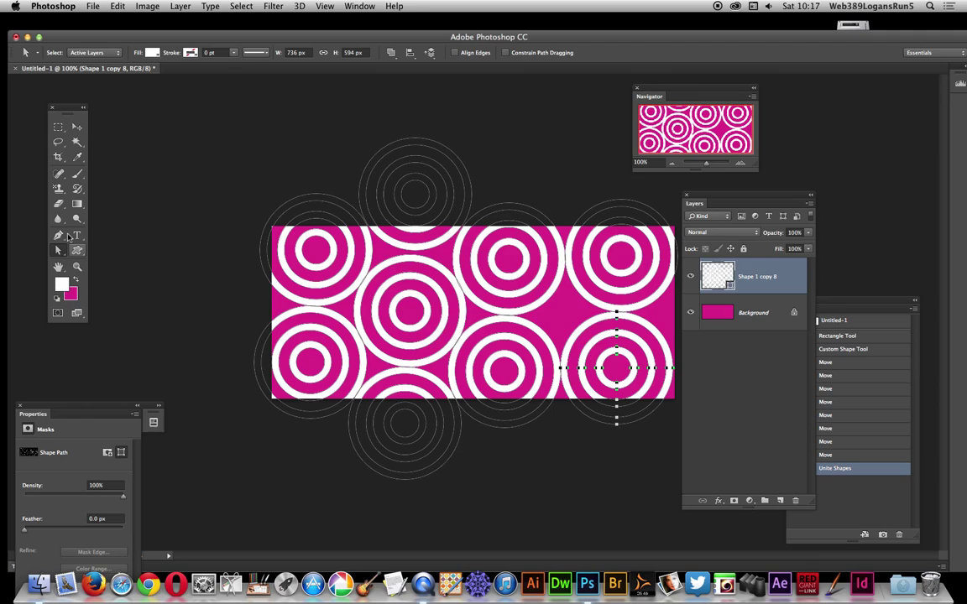
drag(58, 250, 118, 263)
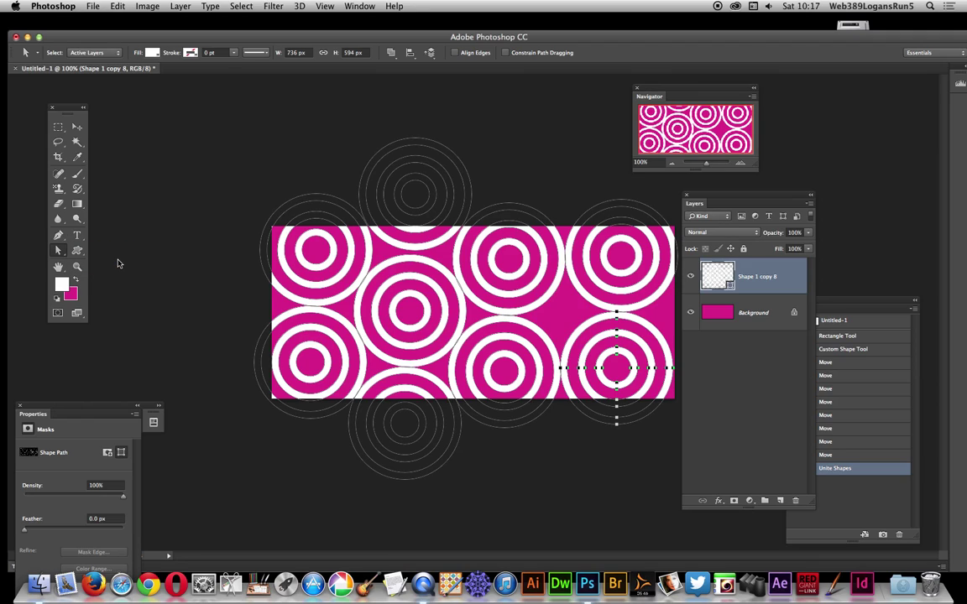
click(117, 6)
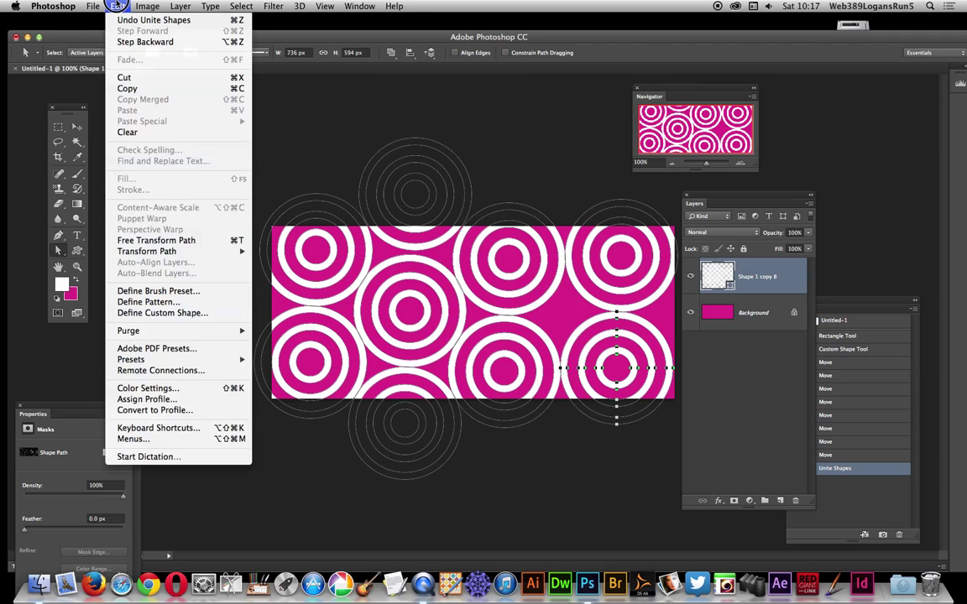
click(147, 317)
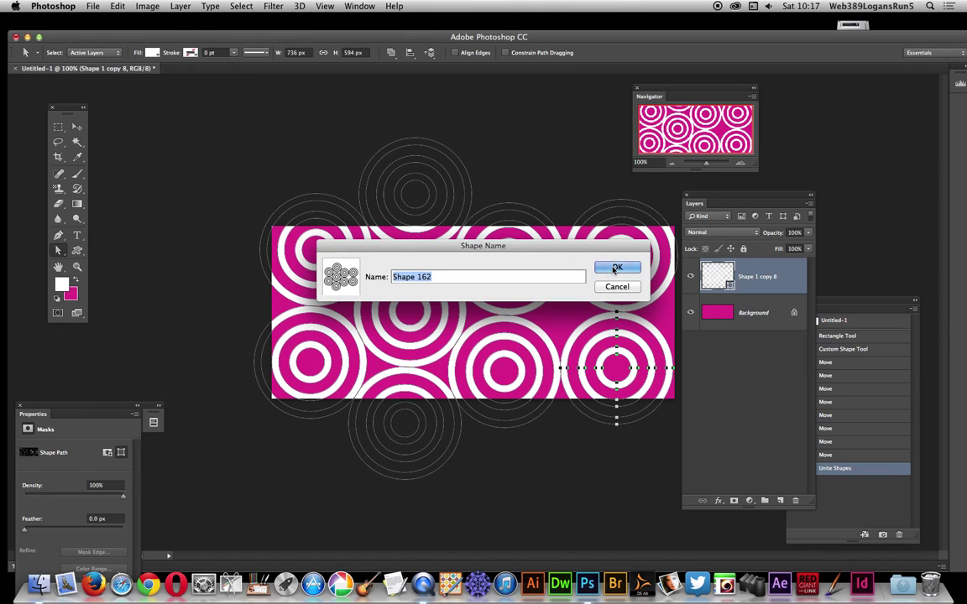
click(613, 268)
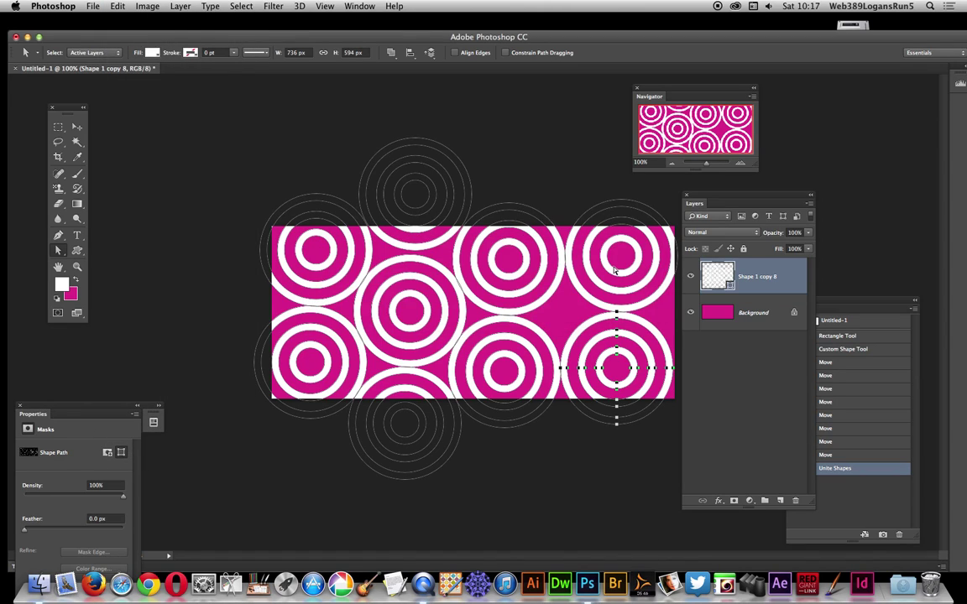
Revert to the plain magenta banner and draw the Shape 162 ring cluster in white, 538 × 445 px.
click(849, 337)
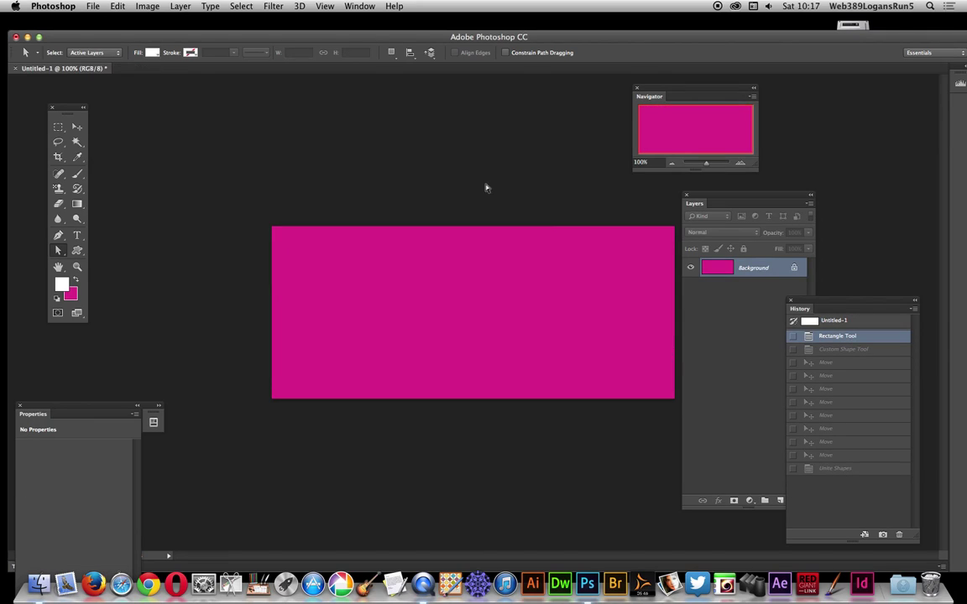
click(77, 250)
click(442, 53)
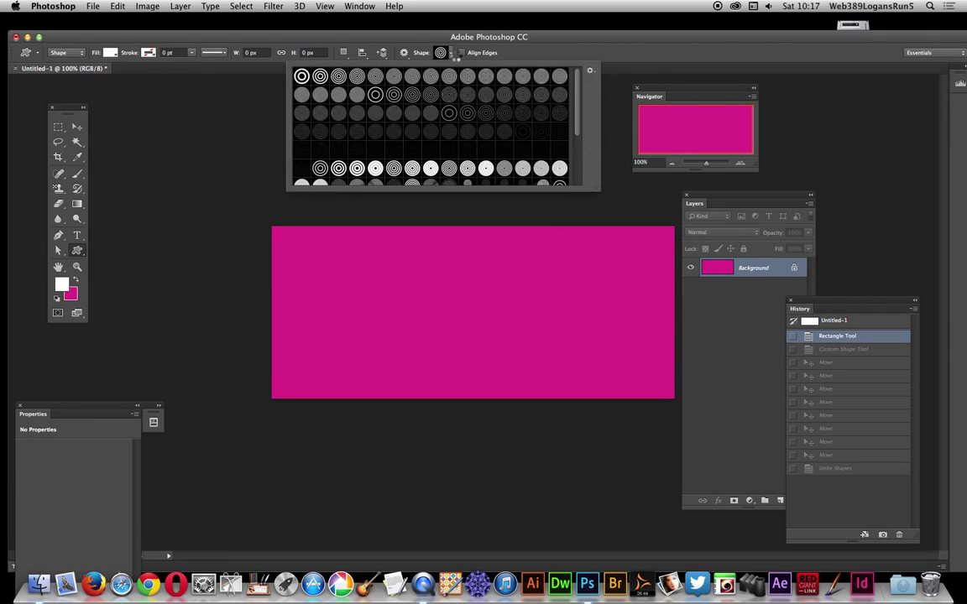
drag(576, 122, 574, 179)
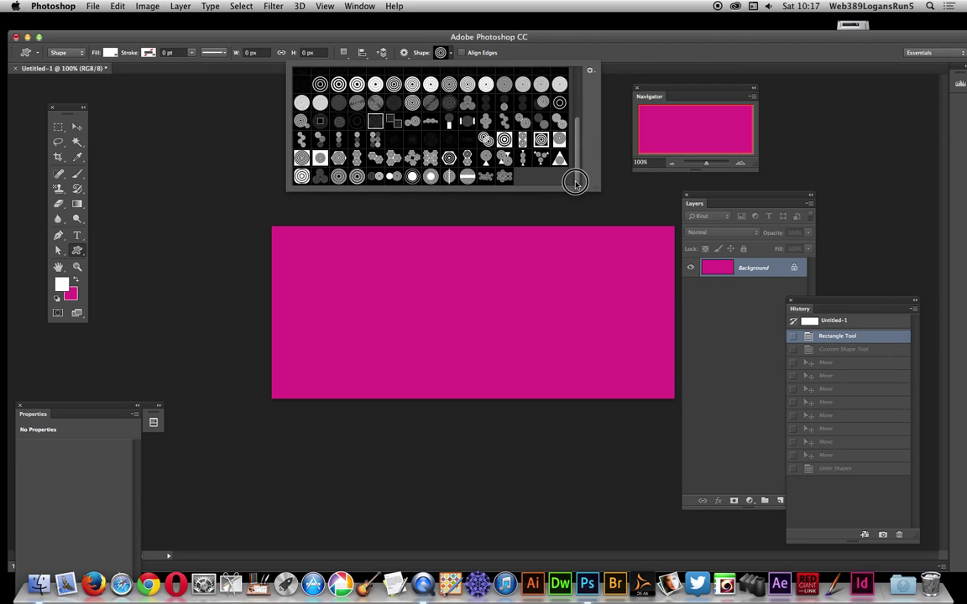
click(504, 177)
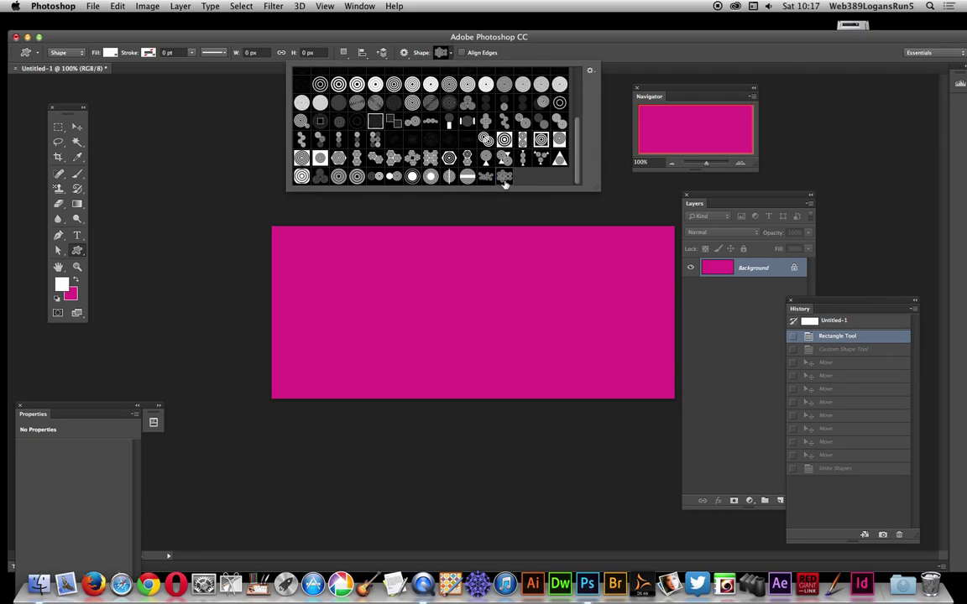
click(623, 63)
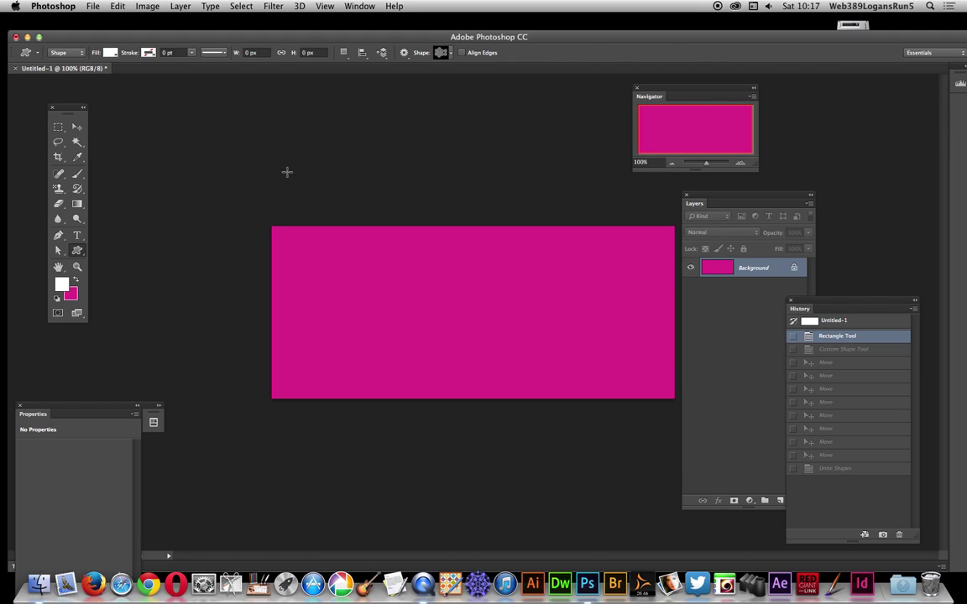
drag(290, 205, 623, 472)
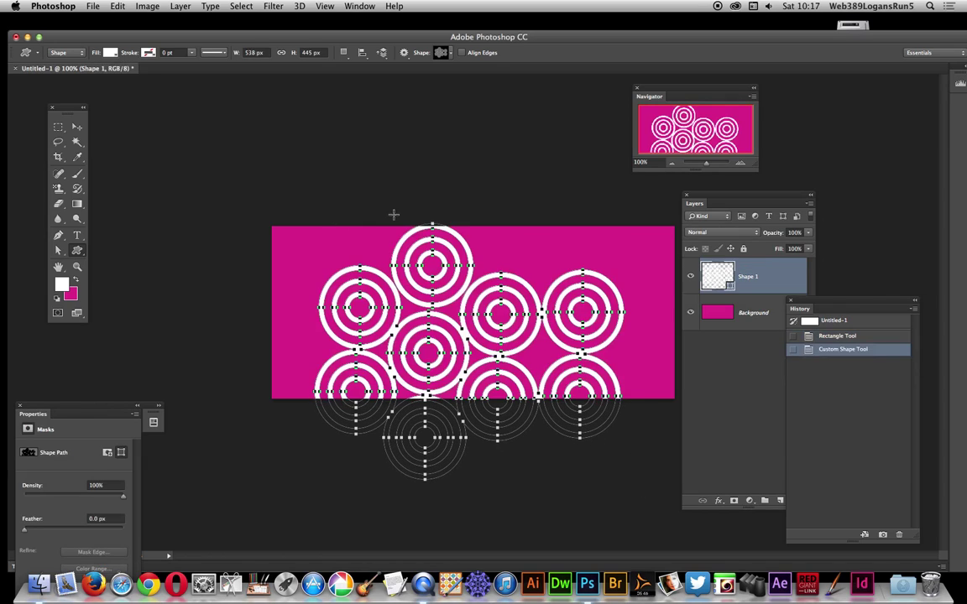
Distort the ring cluster by pulling its corners outward, tilt it slightly, and commit the transform.
click(77, 128)
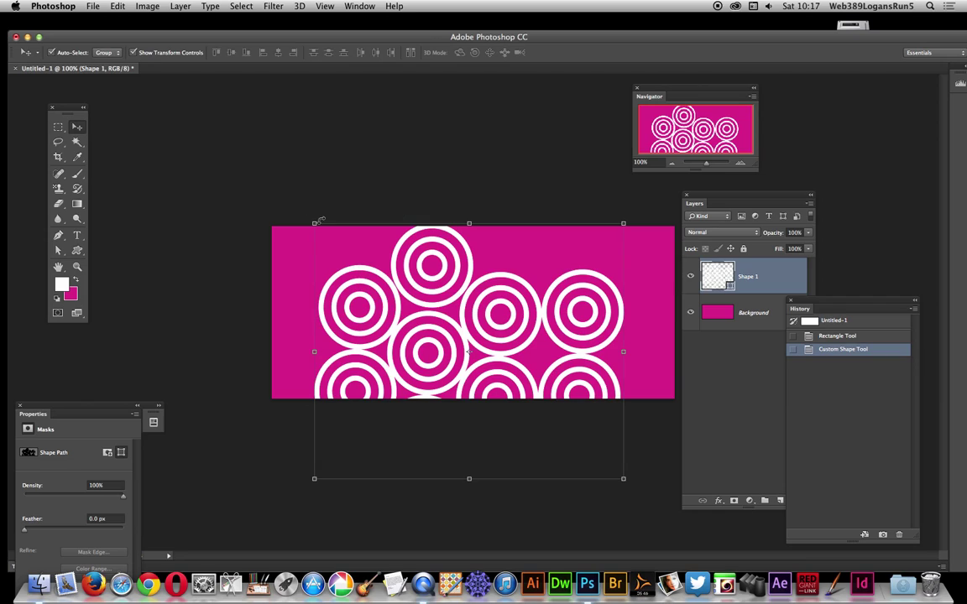
click(118, 6)
mouse_move(172, 251)
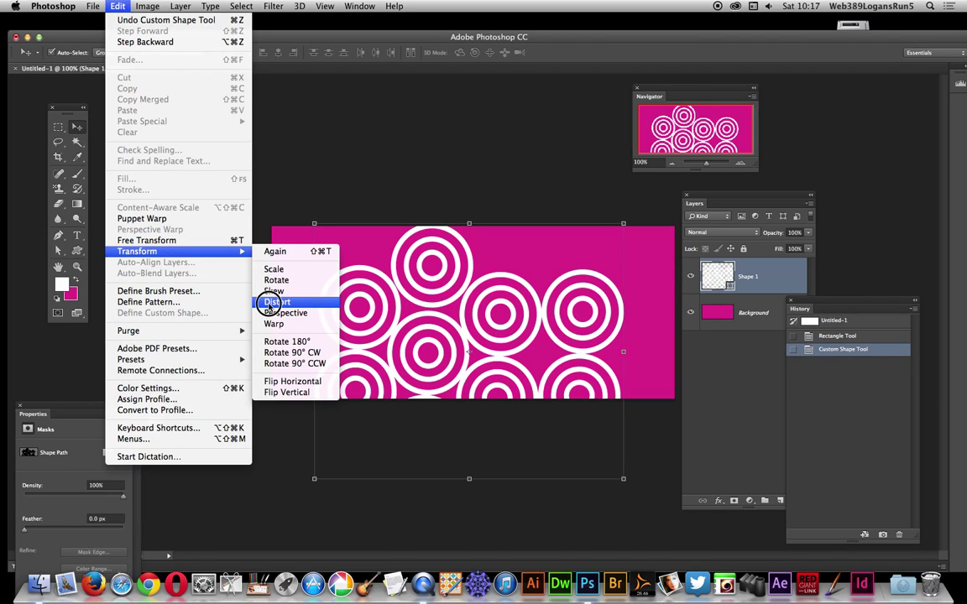
click(275, 301)
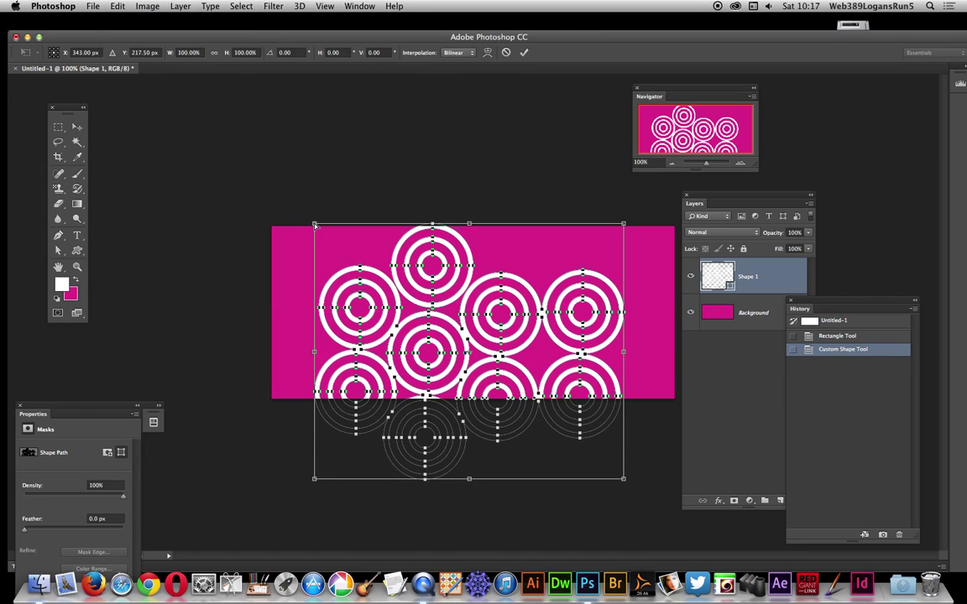
drag(316, 227, 117, 169)
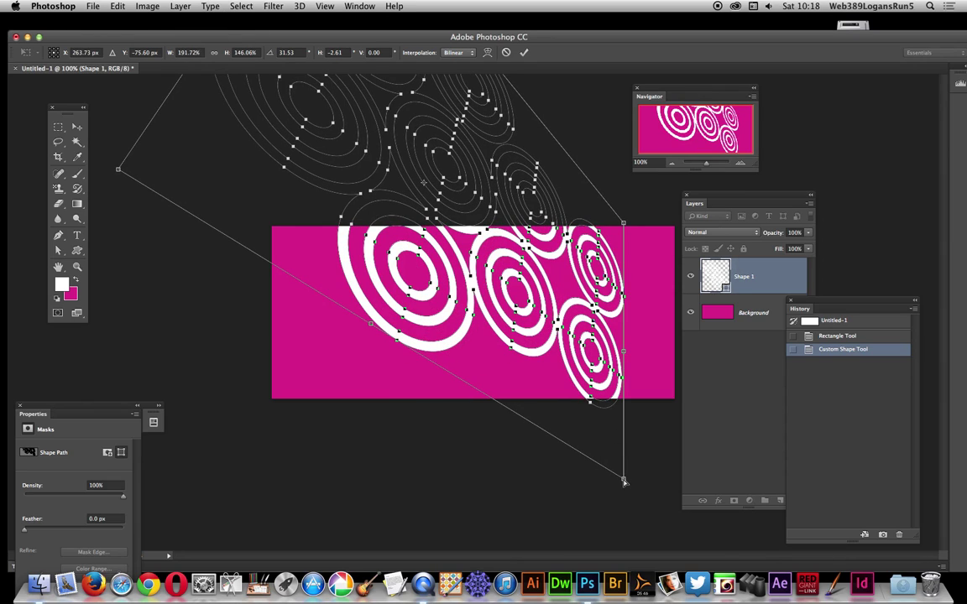
click(560, 584)
drag(549, 597, 653, 400)
drag(384, 370, 346, 448)
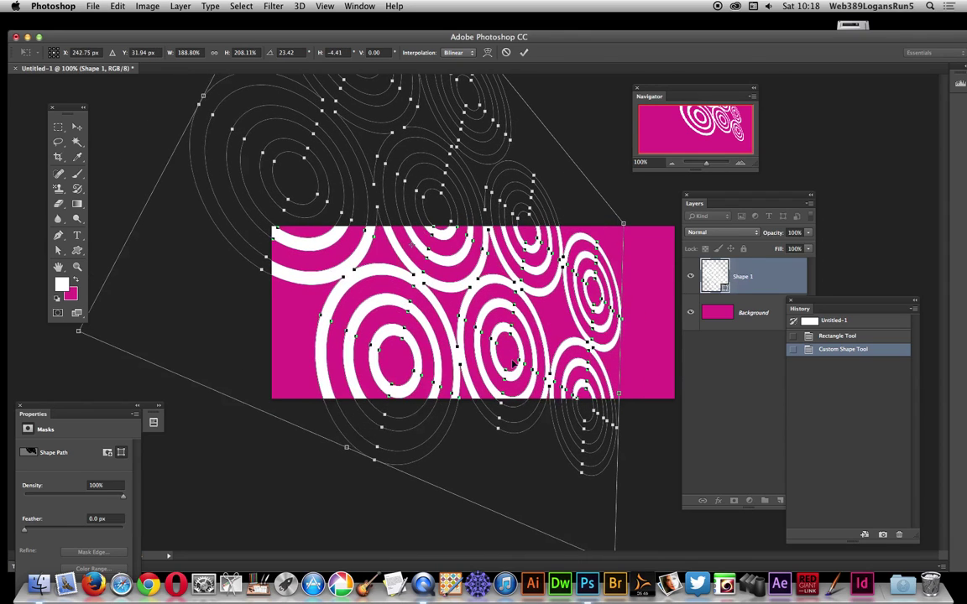
key(Return)
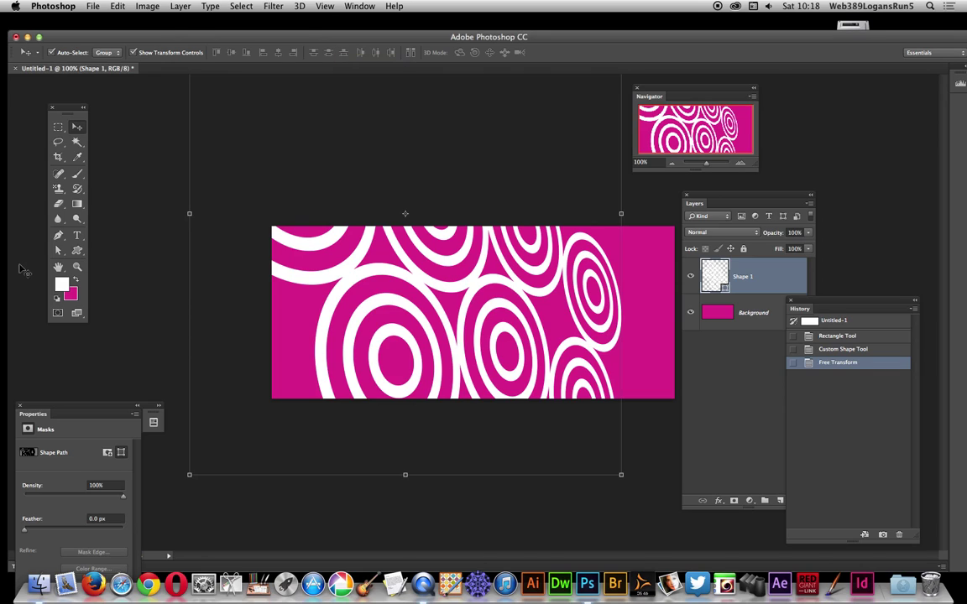
Save the distorted rings as custom shape 'Shape 163' and flatten the image into one Background layer.
click(59, 251)
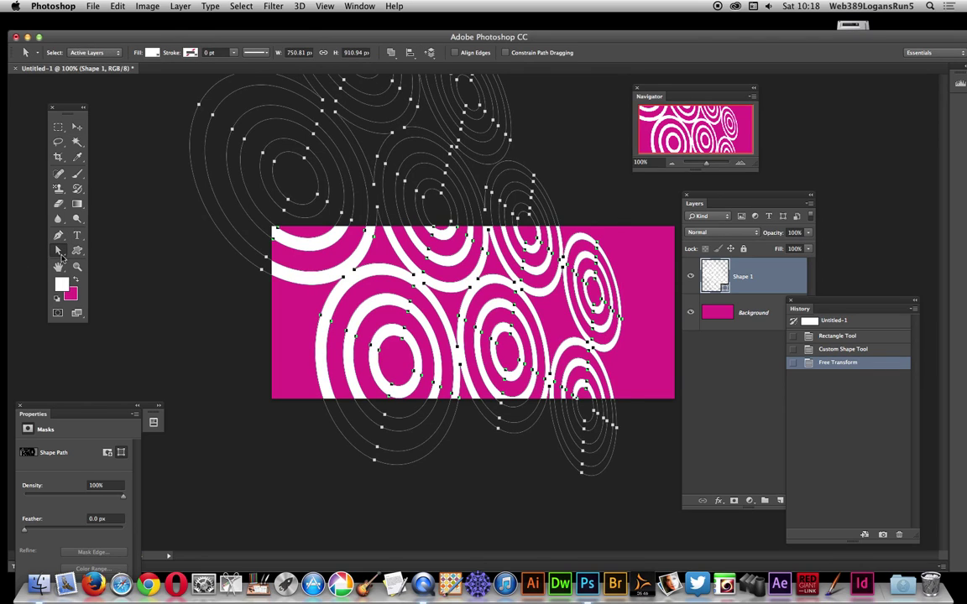
click(118, 6)
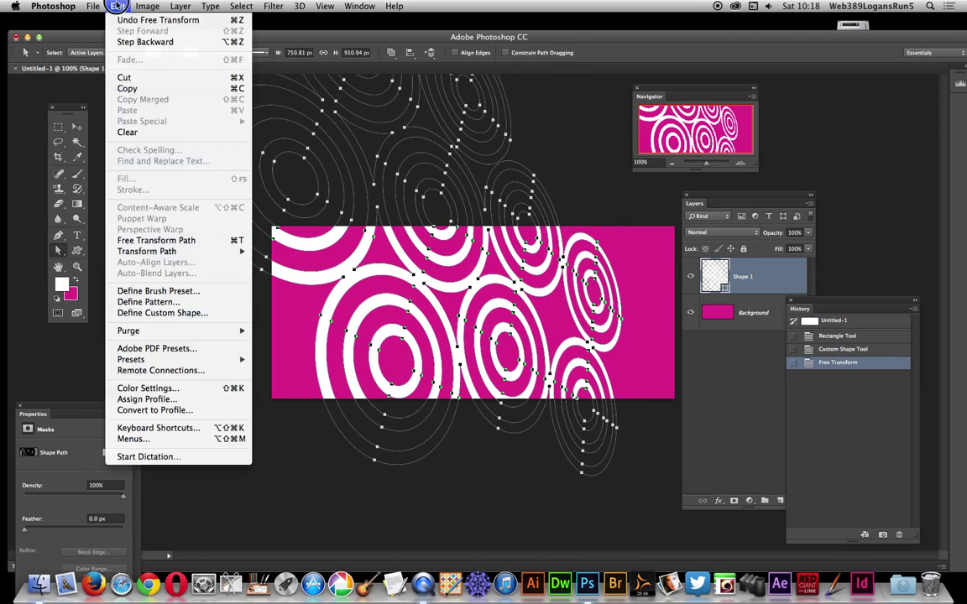
click(196, 312)
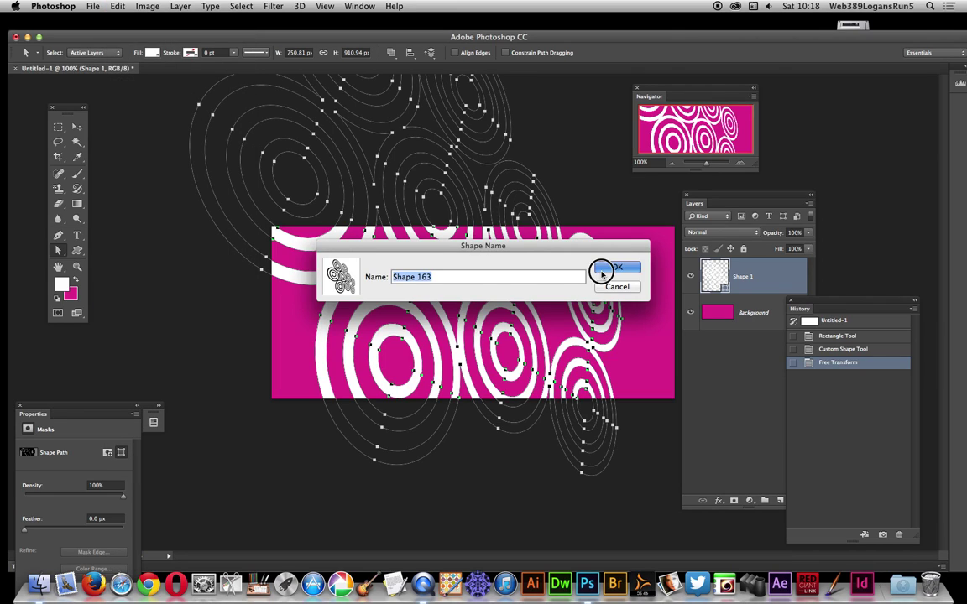
click(555, 241)
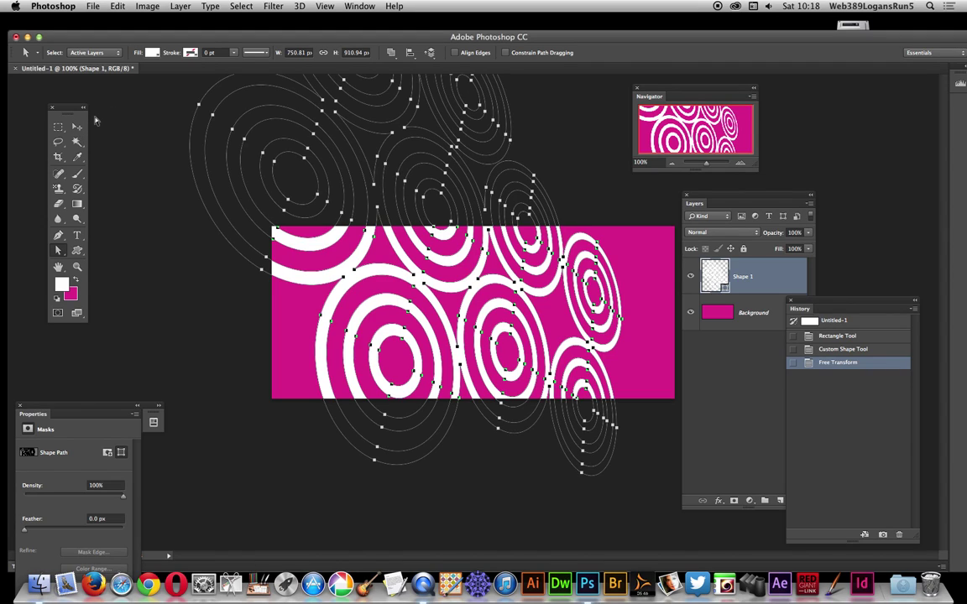
click(179, 6)
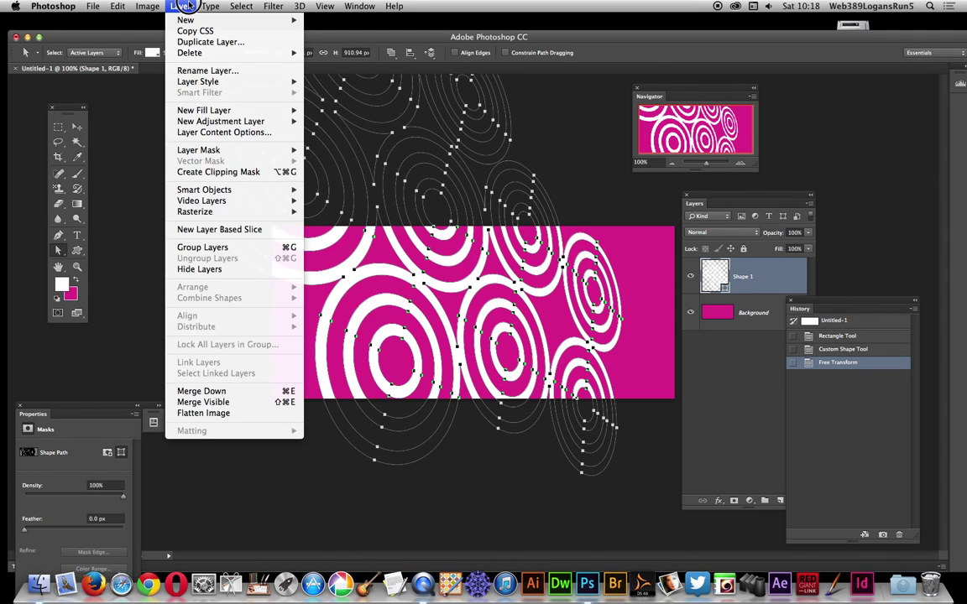
click(220, 413)
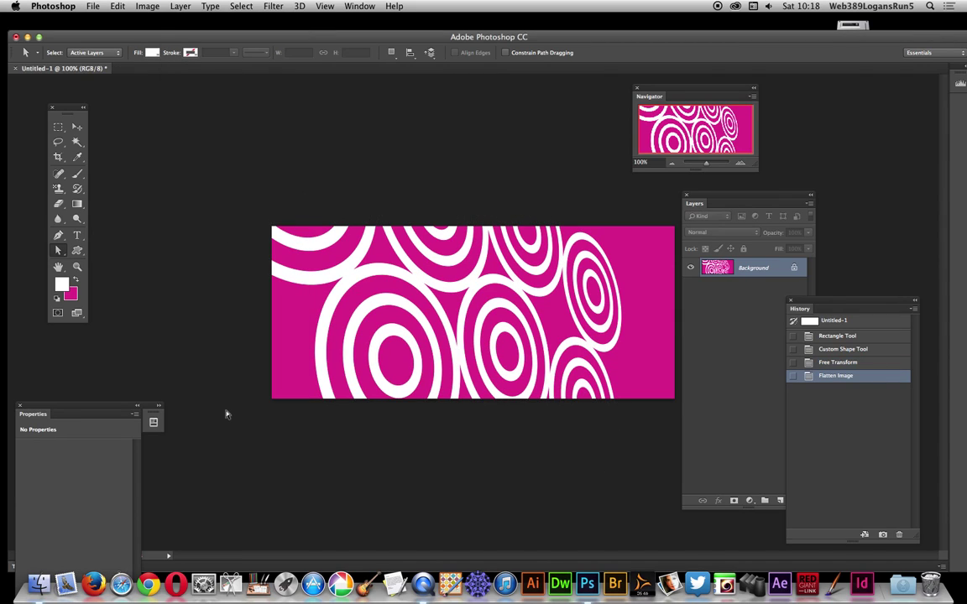